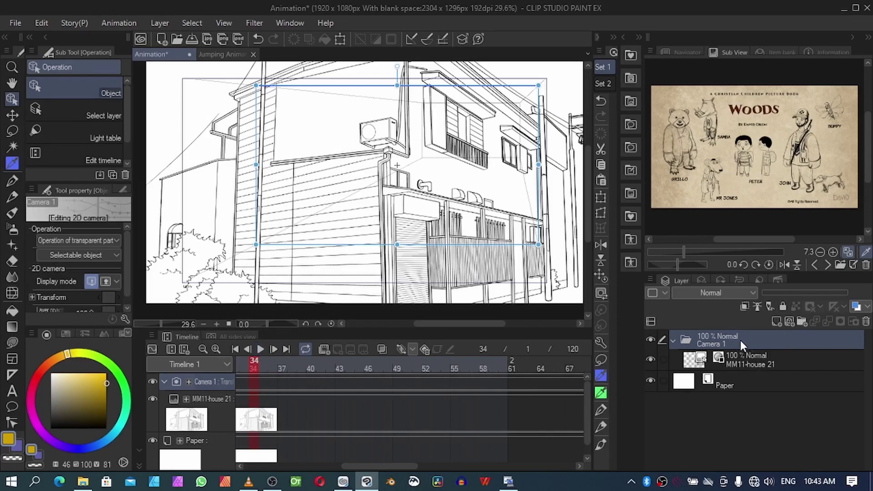
- Play back the existing house camera animation, stop it, and inspect the MM11-house 21 layer and its Camera 1 folder
left_click(261, 350)
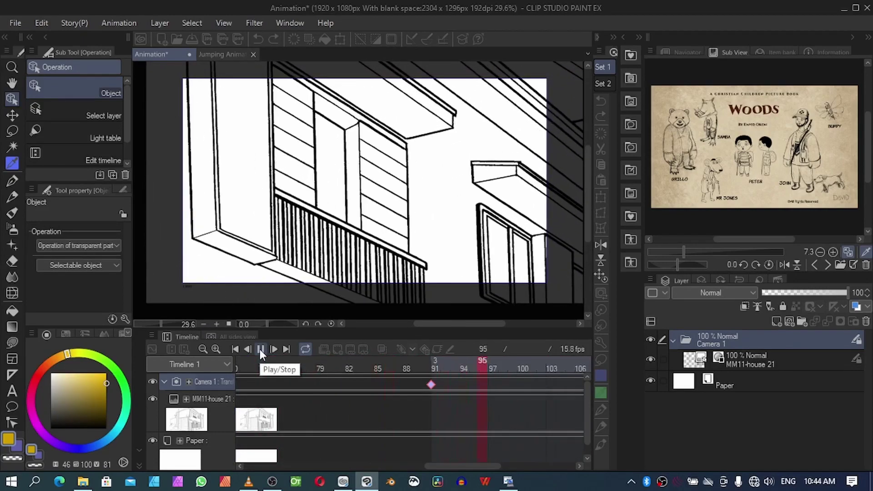
left_click(262, 350)
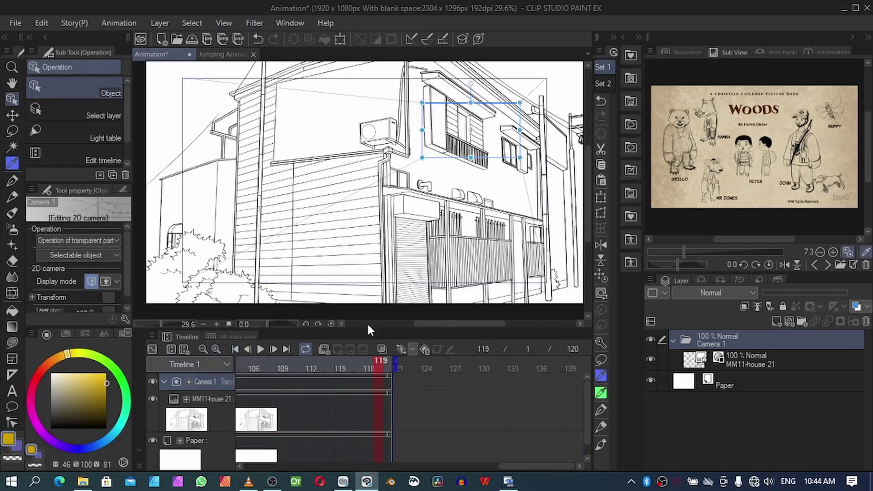
left_click(733, 359)
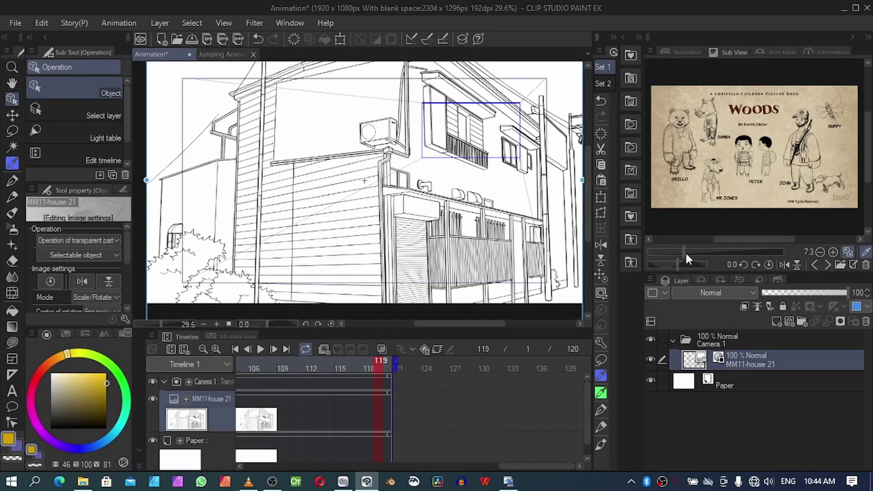
left_click(726, 339)
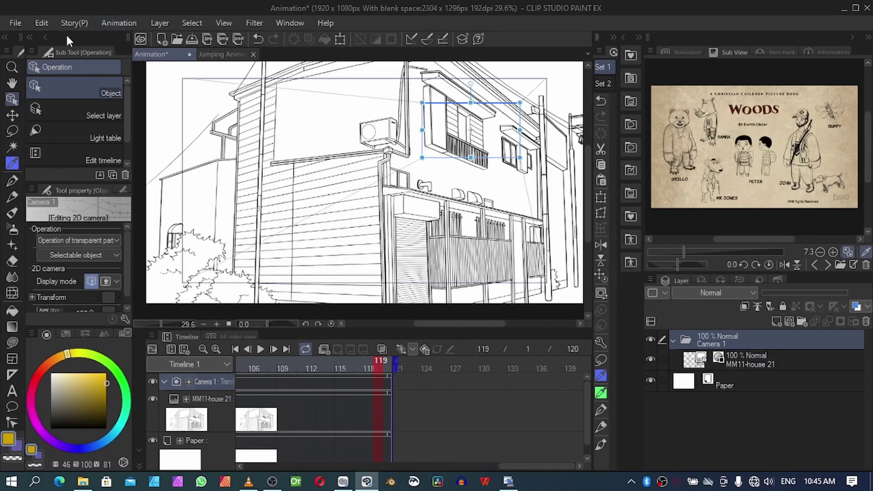
- Create a new animation project, Animation2, using the 1920 x 1080 (192dpi) with blank space preset
left_click(15, 23)
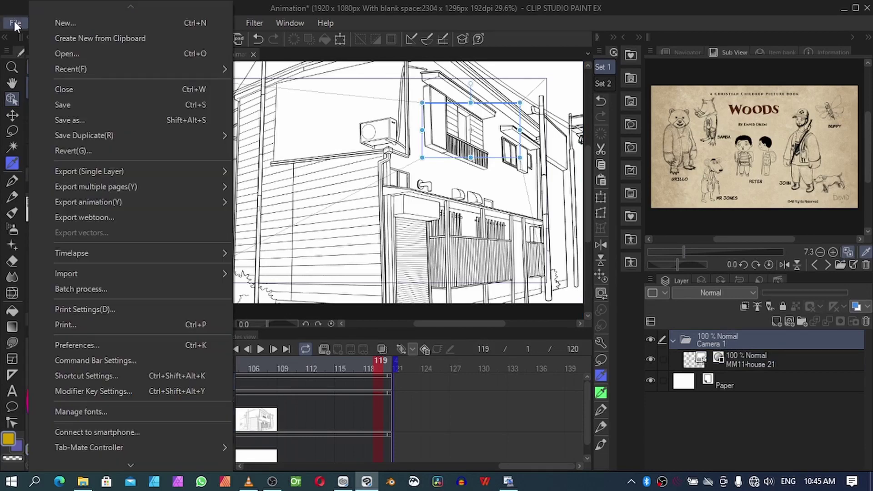
left_click(69, 23)
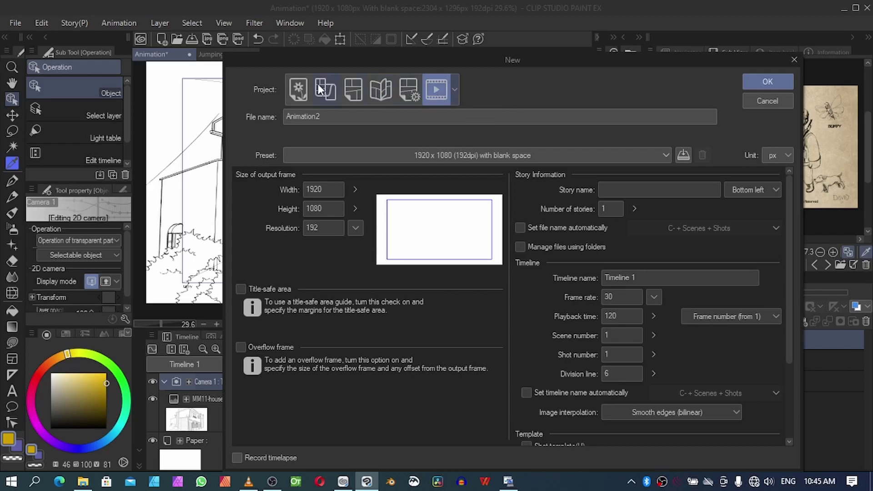
left_click(297, 89)
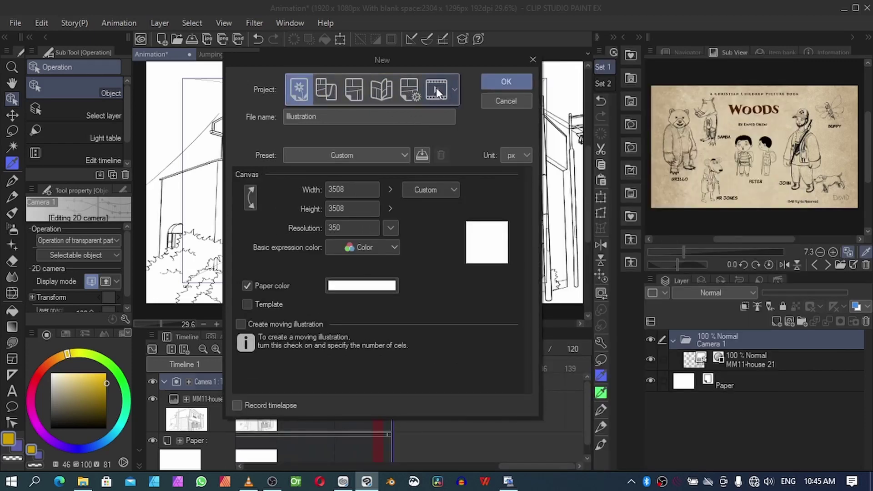
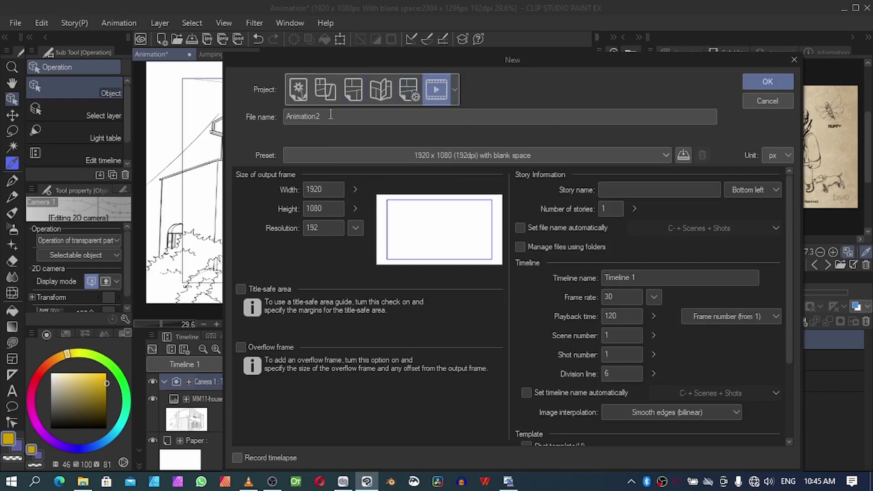
left_click(372, 157)
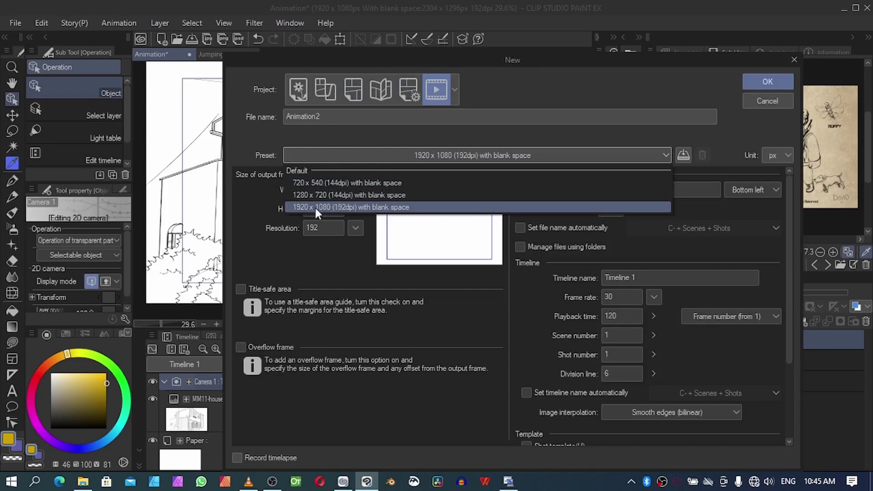
left_click(328, 207)
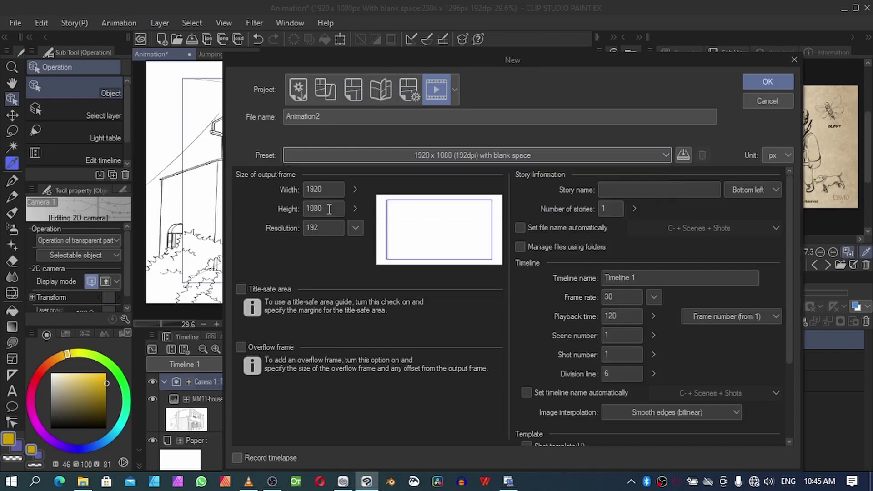
left_click_drag(784, 205, 790, 171)
left_click(765, 79)
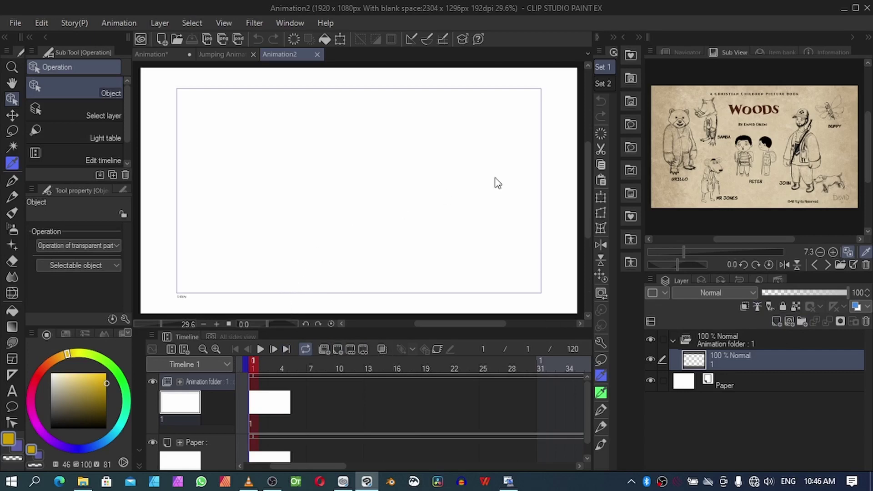
- Browse the material library's pattern, manga and image categories for a background image
left_click(630, 146)
left_click(472, 125)
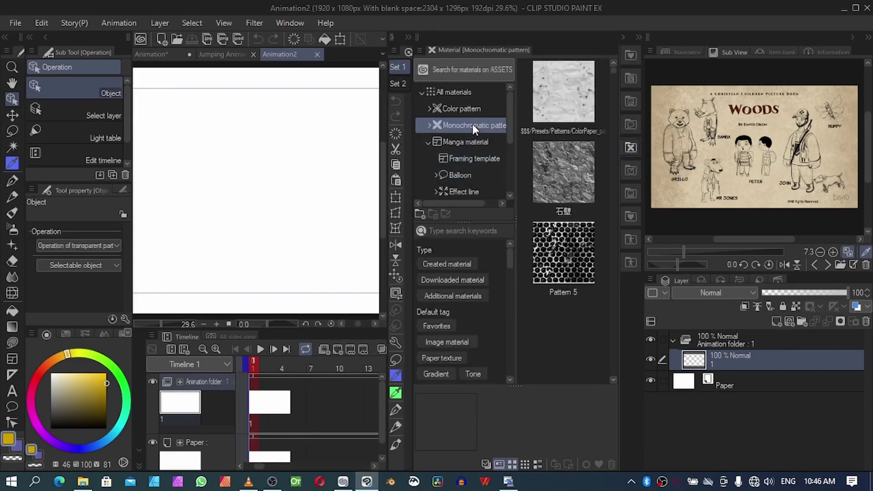
left_click(469, 141)
left_click_drag(509, 120, 501, 162)
left_click(471, 154)
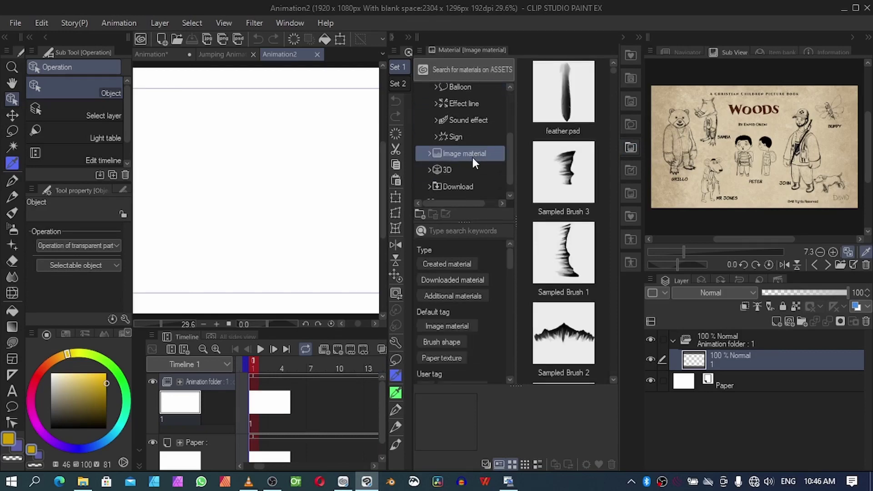
left_click_drag(507, 152, 511, 133)
left_click(498, 133)
left_click(482, 96)
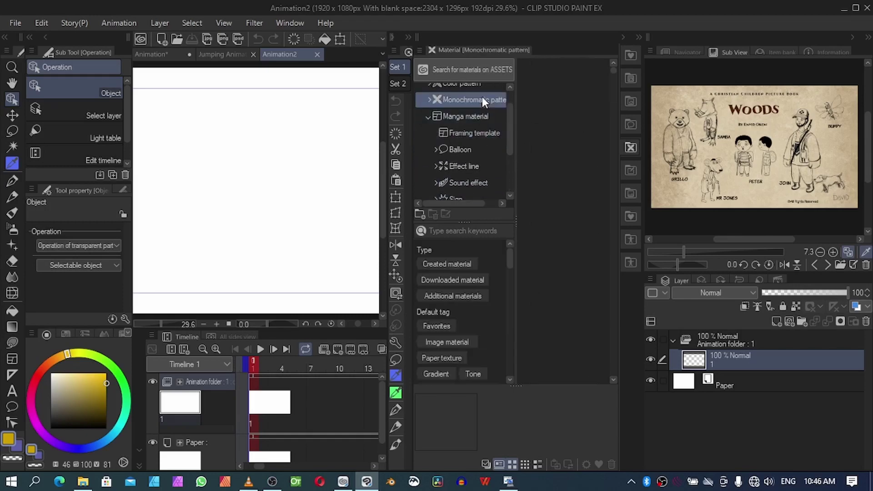
left_click(470, 148)
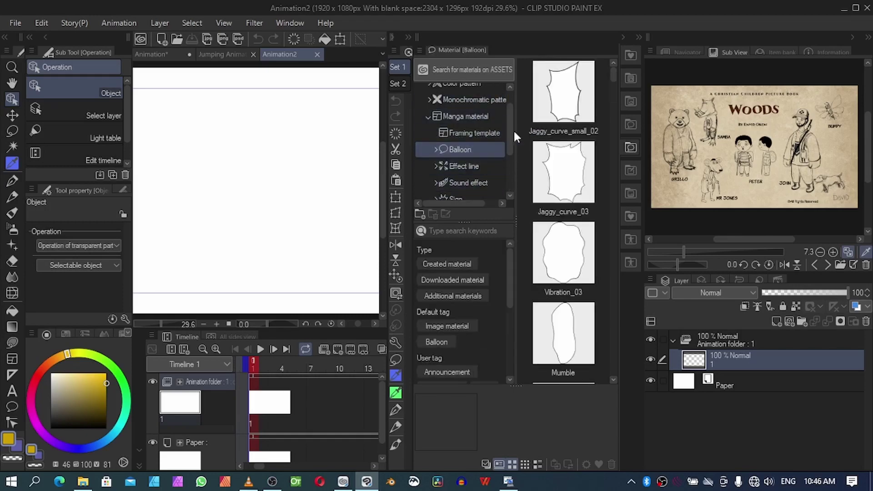
left_click_drag(507, 146, 509, 184)
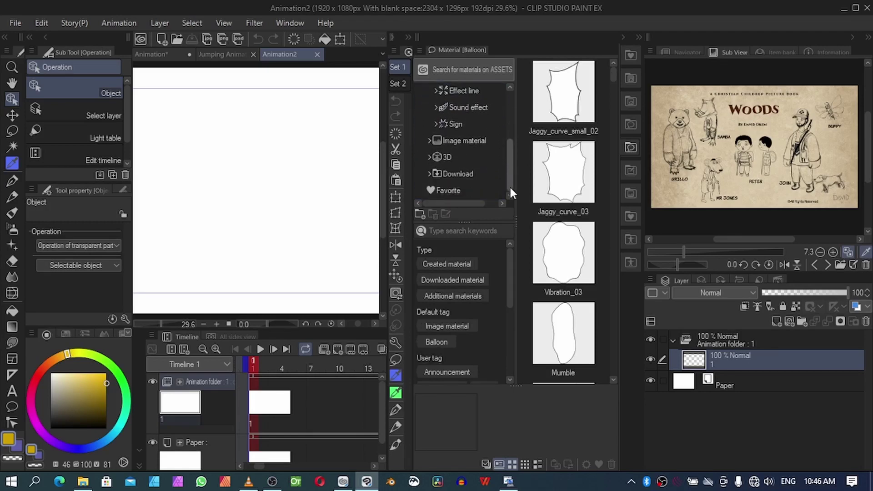
left_click(430, 140)
scroll(511, 157, "down", 1)
left_click_drag(510, 157, 504, 99)
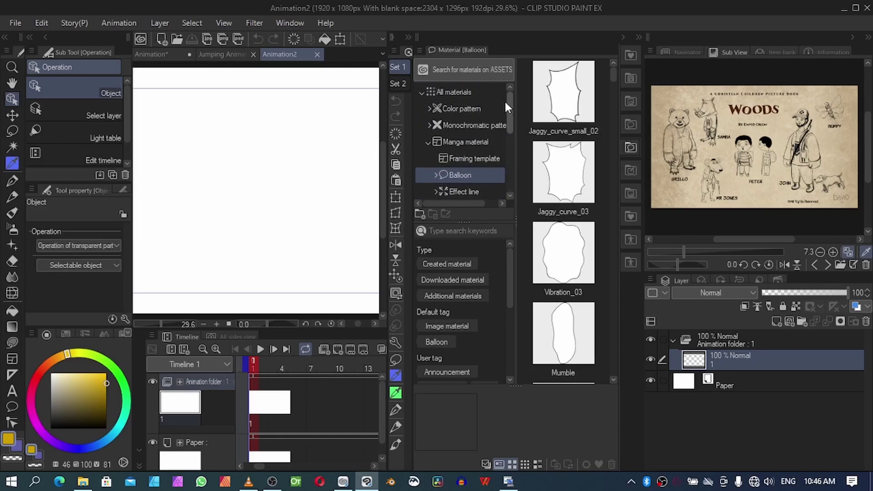
- Add the MM11-house 21 image from the monochromatic Background materials to cel 1 and hide the material library
left_click(429, 125)
left_click(468, 190)
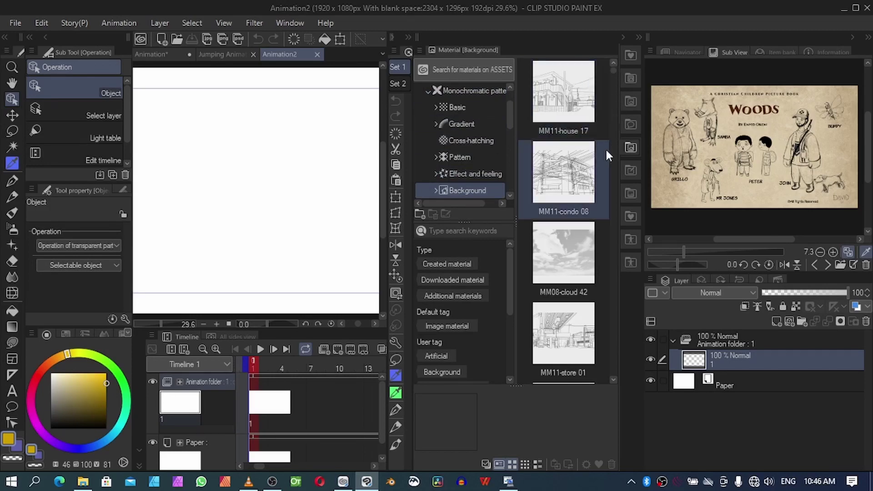
left_click_drag(612, 66, 615, 70)
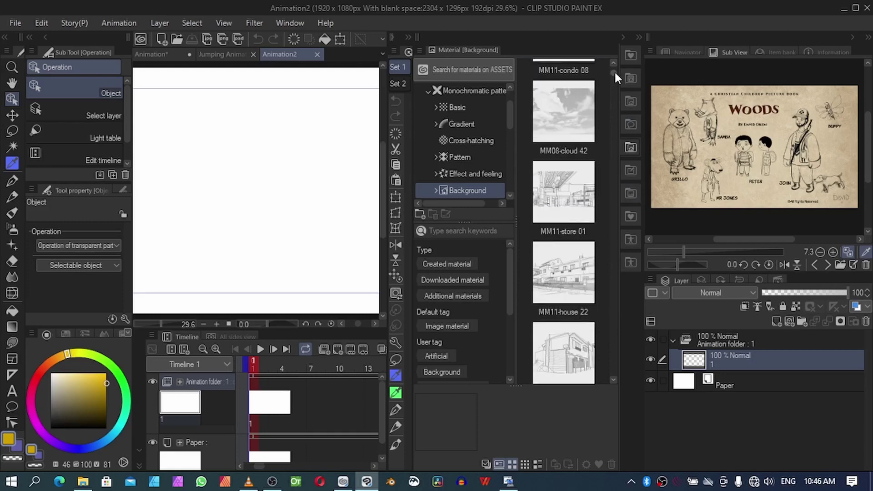
left_click(573, 353)
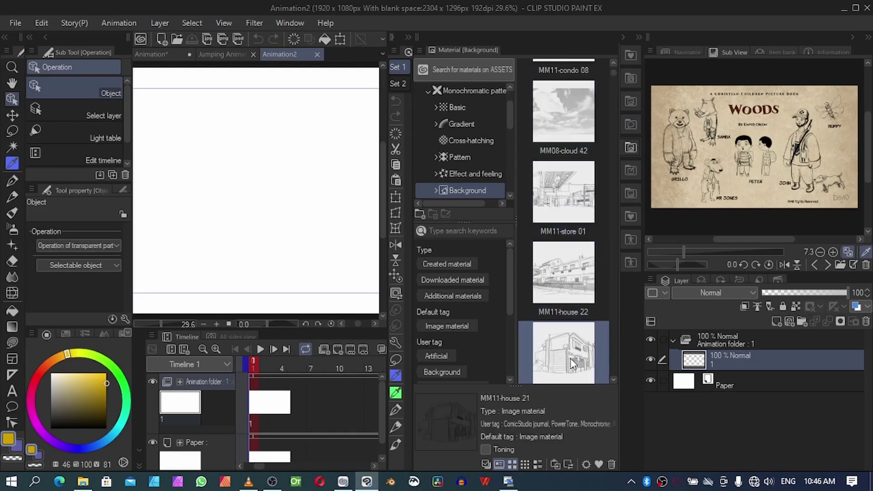
left_click_drag(570, 357, 739, 367)
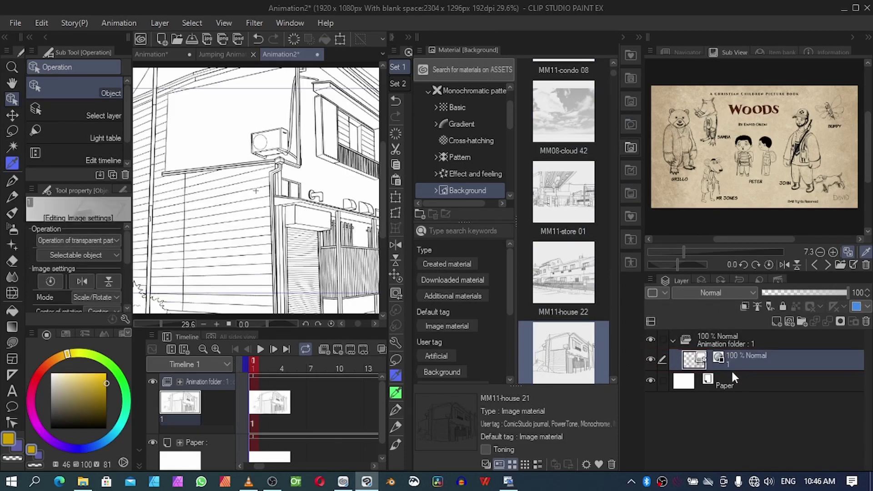
left_click(622, 36)
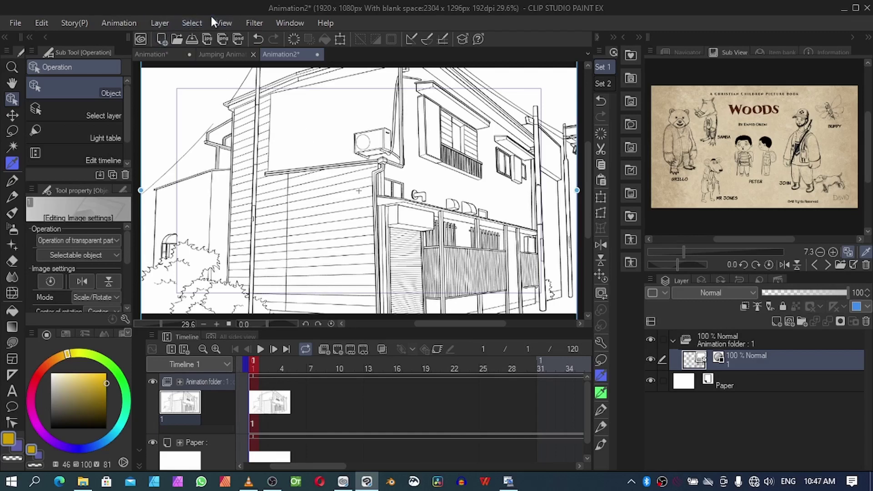
- Add a 2D camera folder and place the animation folder containing the house image inside it
left_click(127, 23)
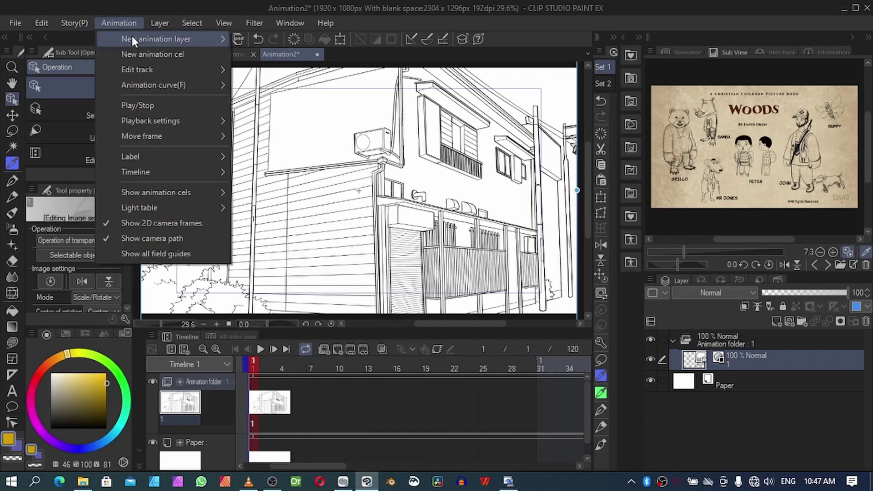
mouse_move(132, 39)
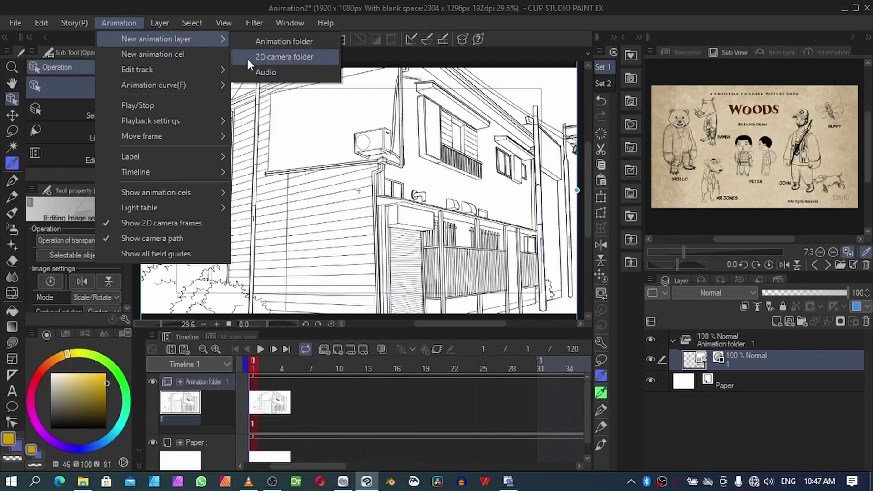
left_click(290, 58)
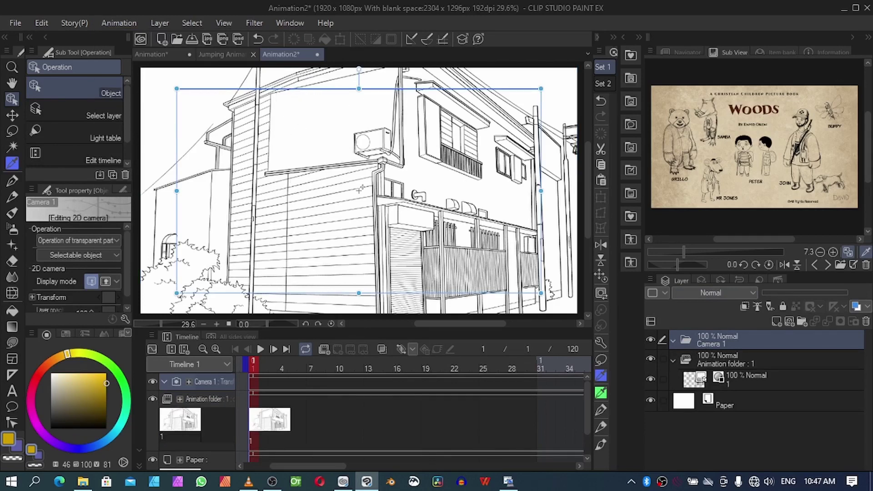
left_click(674, 362)
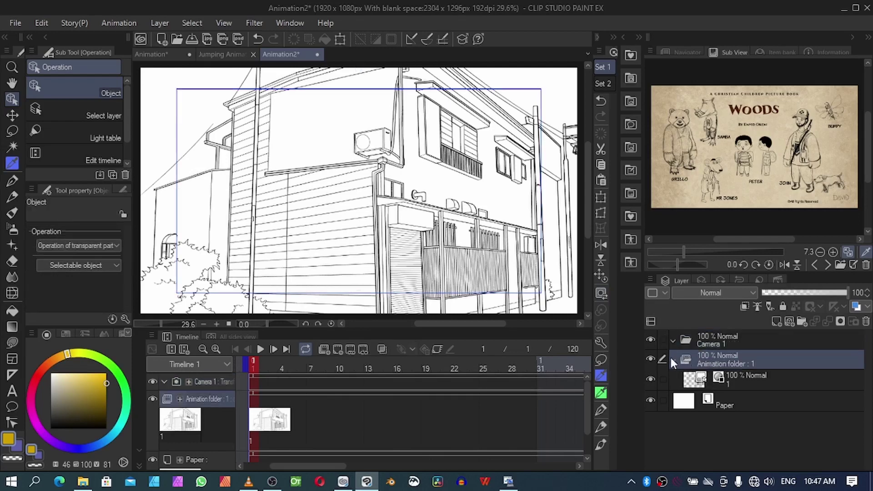
left_click_drag(724, 358, 721, 337)
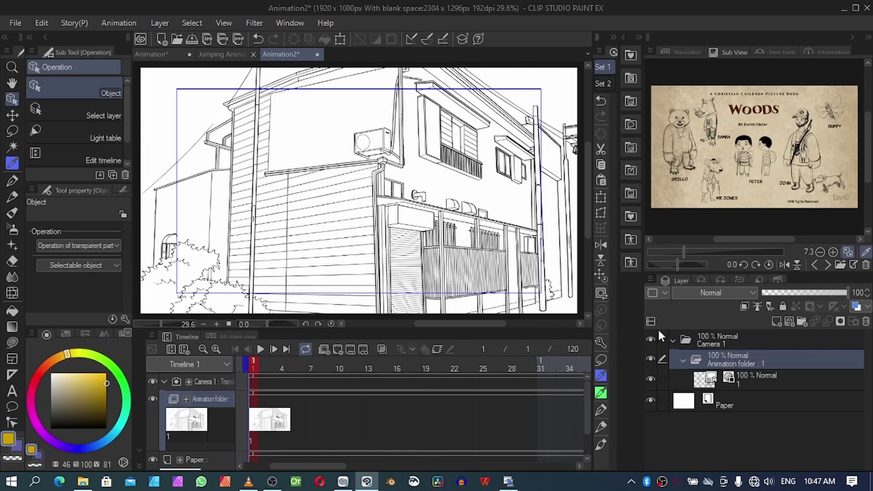
- Keyframe Camera 1 at frame 1 and shrink its frame around the upper-floor windows at frame 58
left_click(714, 342)
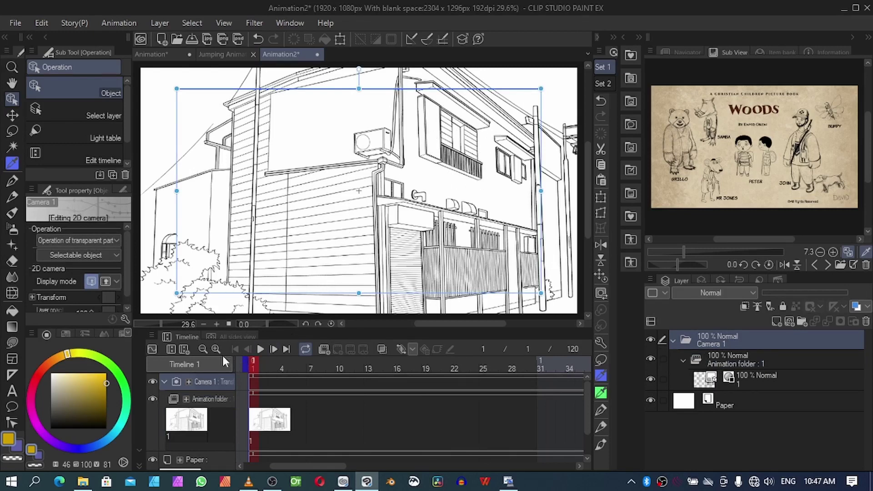
left_click(401, 350)
left_click_drag(305, 466, 399, 453)
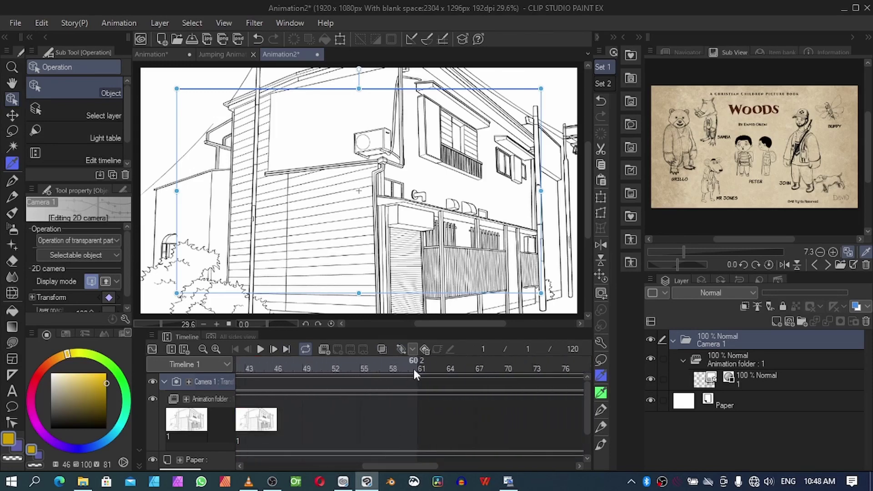
left_click(393, 369)
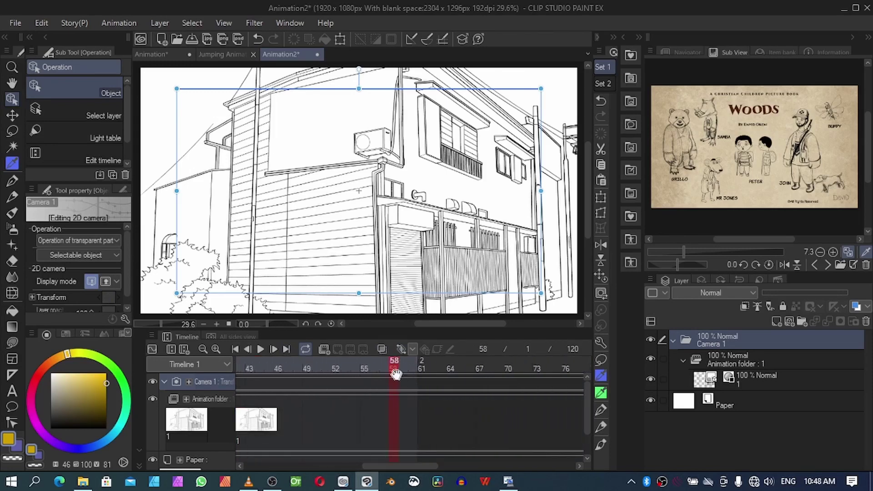
left_click_drag(177, 293, 390, 173)
left_click_drag(540, 90, 525, 97)
left_click_drag(524, 173, 521, 172)
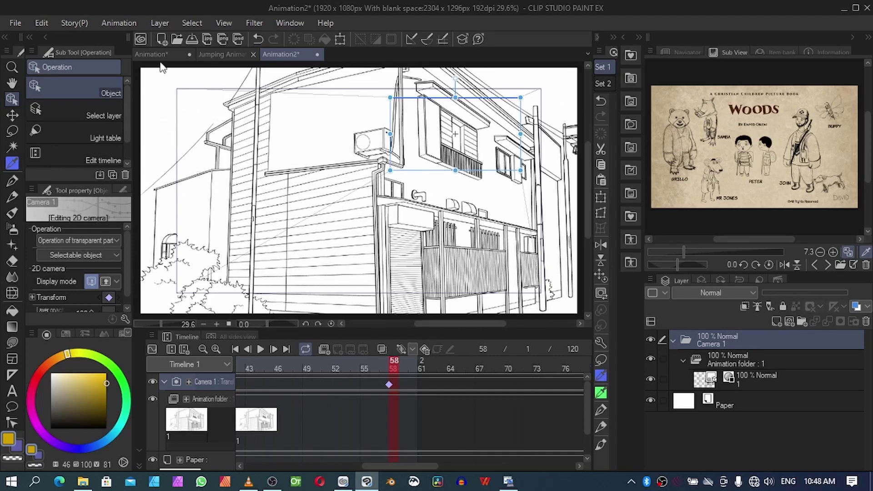
- Turn off Render 2D camera in the playback settings and play the animation to preview the camera frame's movement
left_click(118, 21)
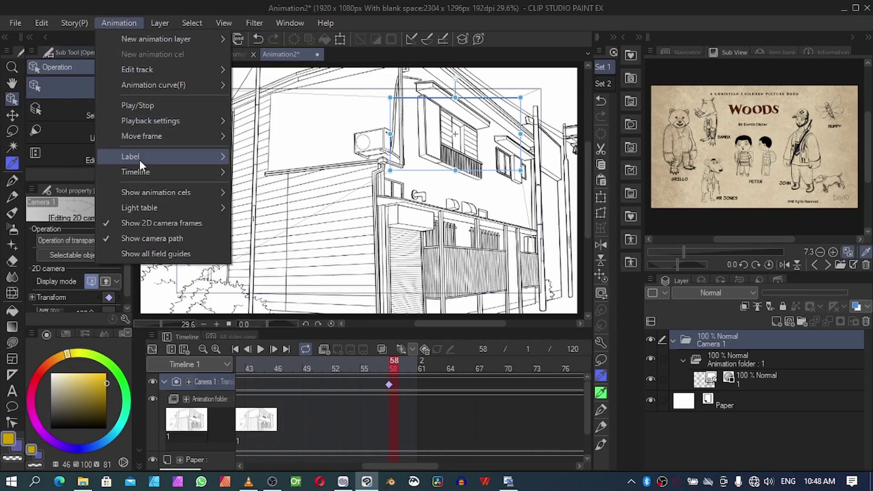
mouse_move(163, 120)
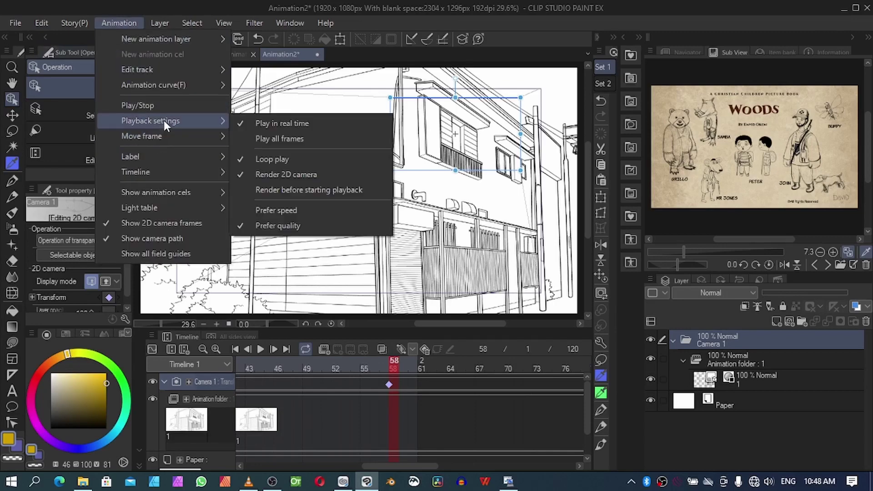
left_click(241, 174)
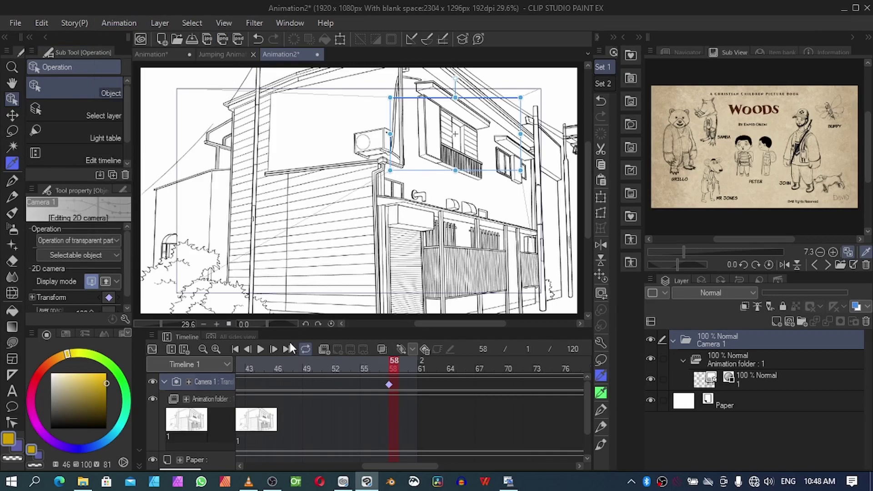
left_click(263, 350)
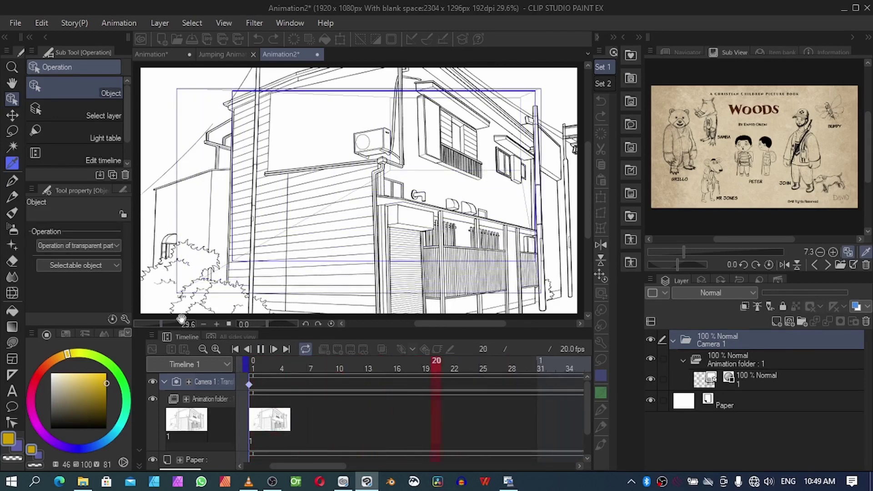
- Turn Render 2D camera back on in the playback settings and play the animation from frame 1 to preview the rendered zoom
left_click(260, 349)
left_click(236, 349)
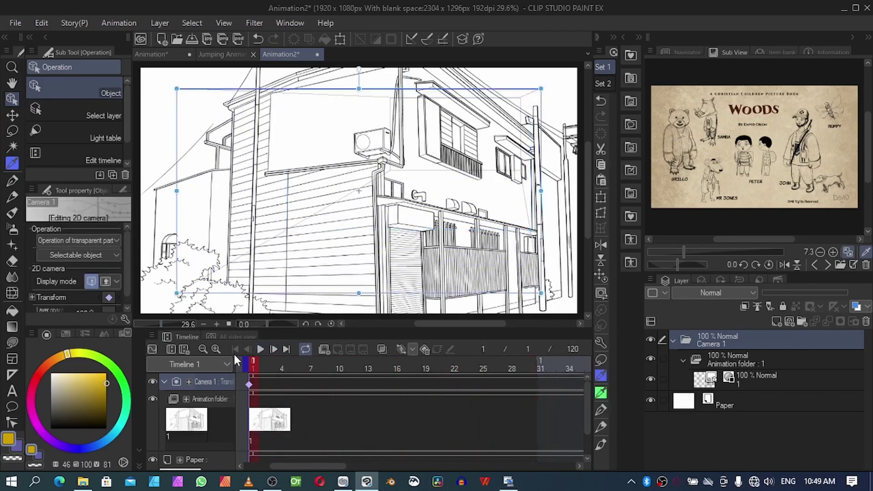
left_click(120, 22)
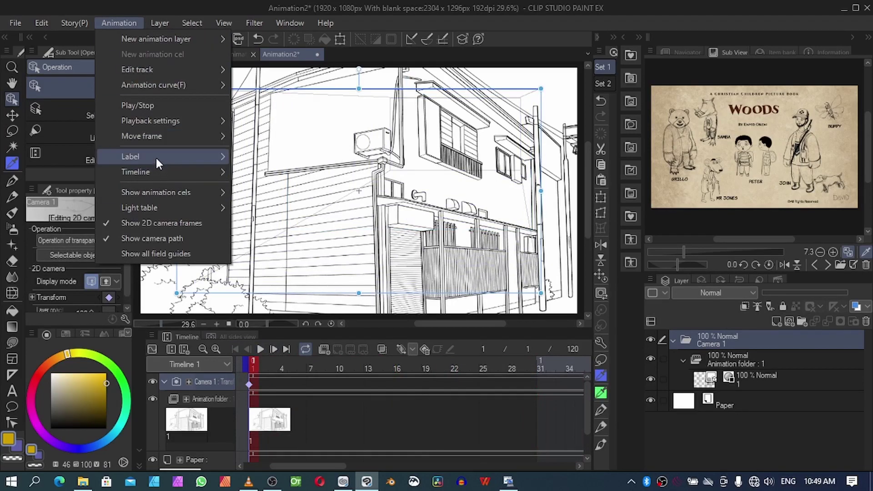
mouse_move(127, 121)
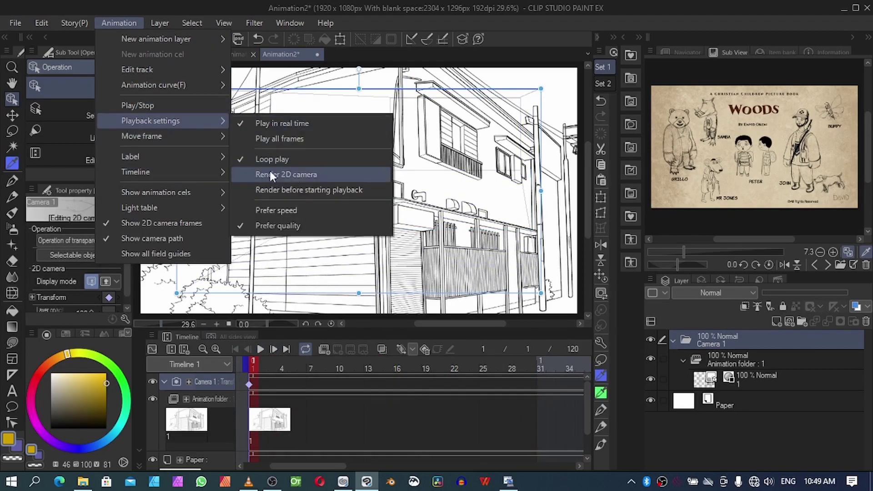
left_click(240, 175)
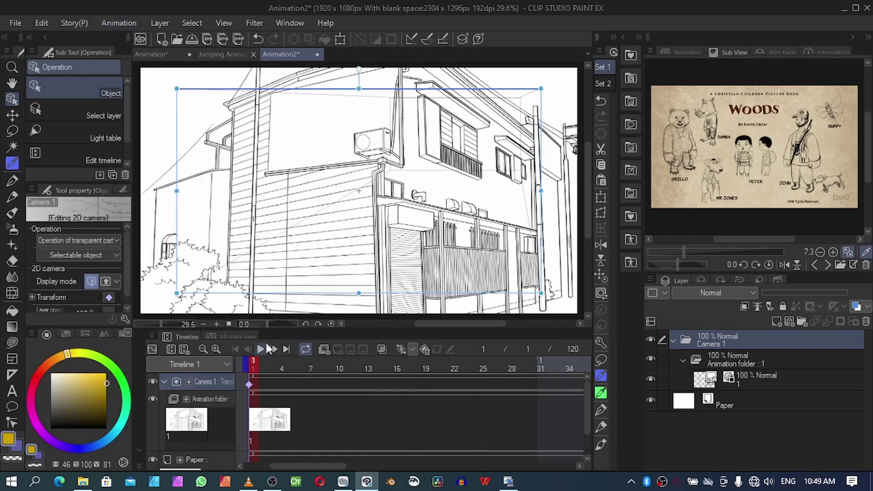
left_click(260, 347)
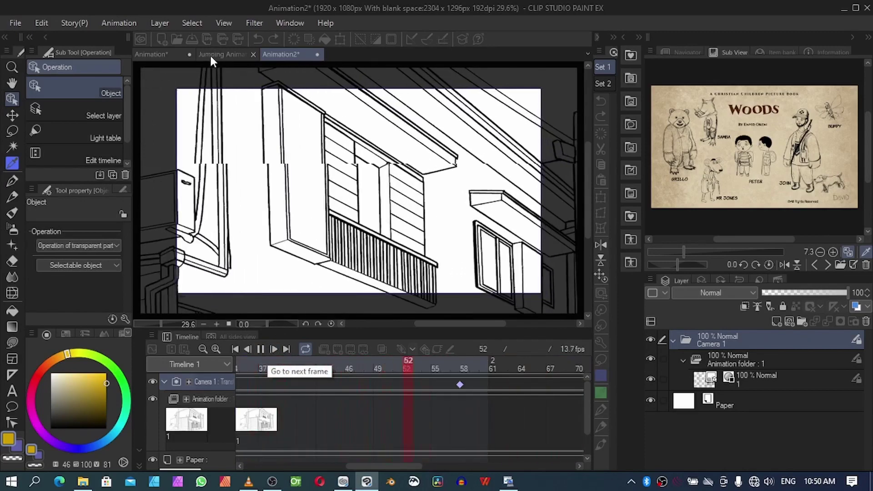
key("space")
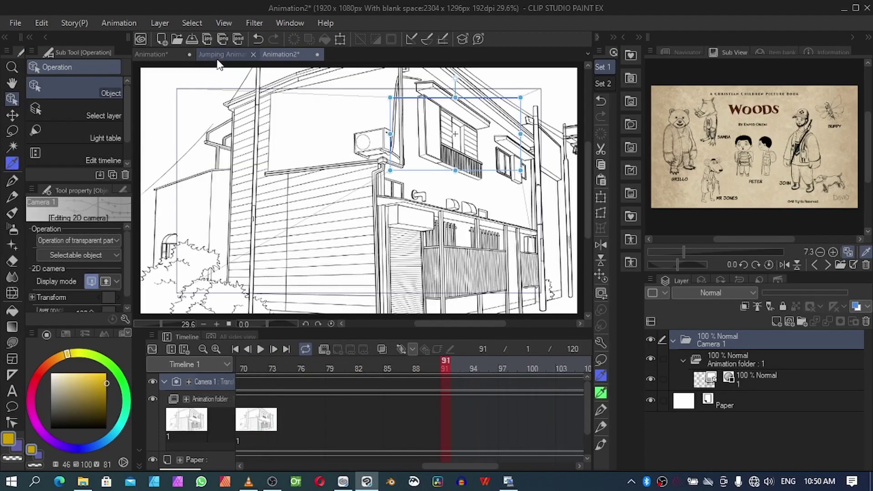
- Play the Jumping Animation file to review its 2D camera movement, and move the playhead back to frame 2
left_click(153, 50)
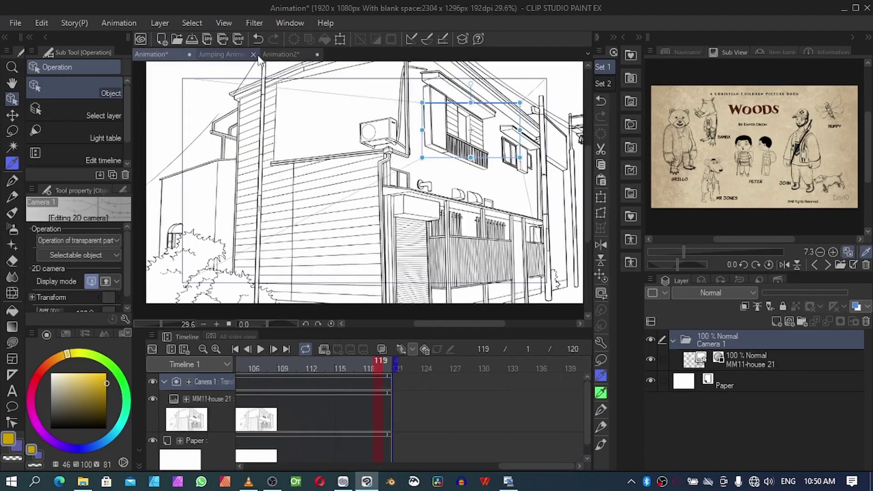
left_click(220, 59)
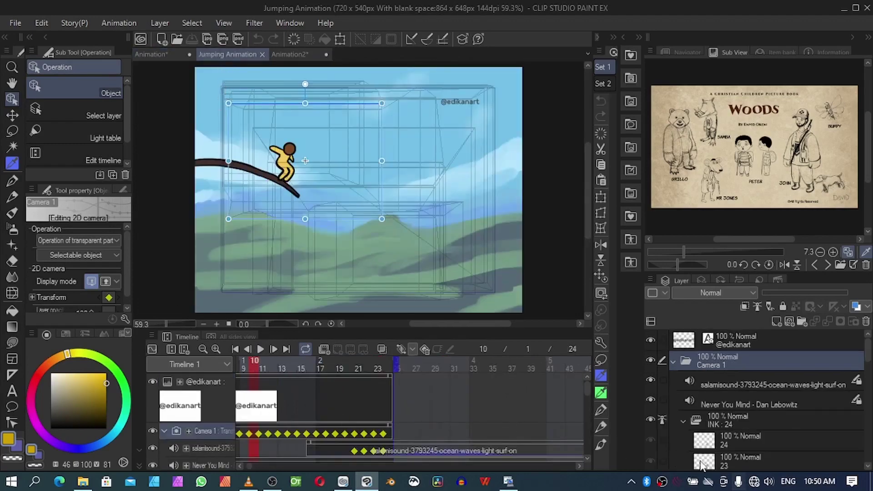
left_click(261, 349)
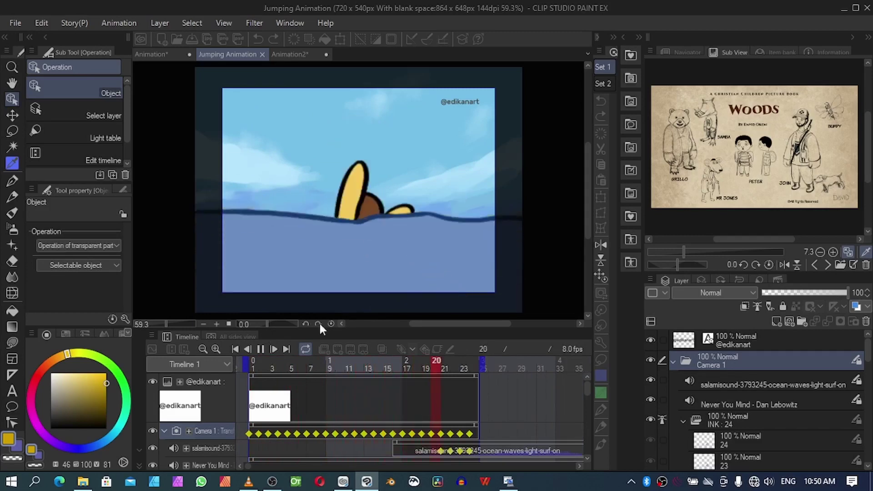
left_click(261, 349)
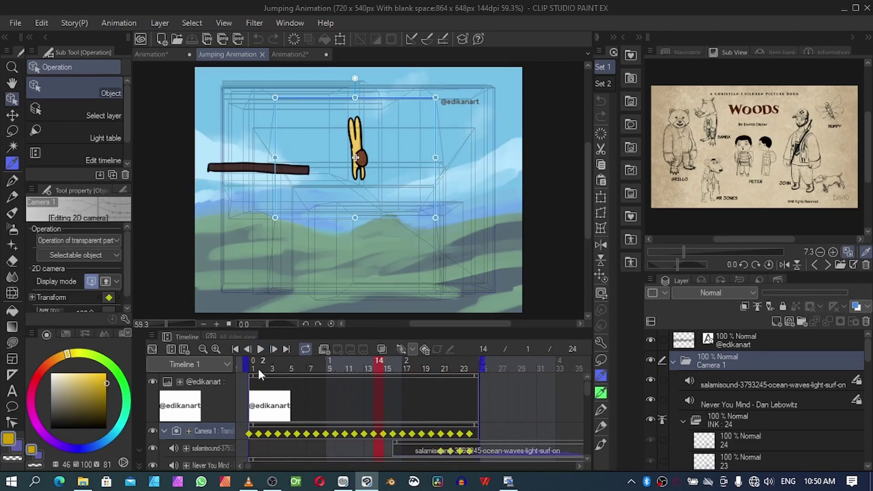
mouse_move(270, 362)
left_mouse_down()
mouse_move(485, 364)
mouse_move(263, 366)
left_mouse_up()
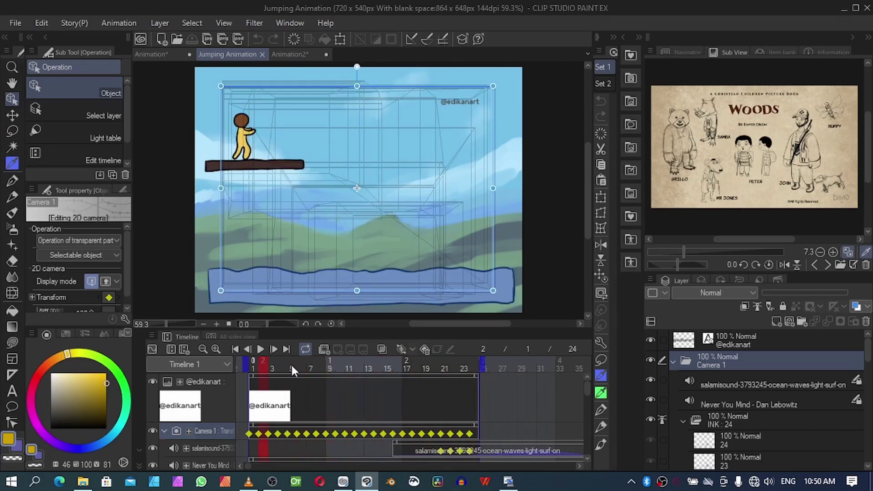